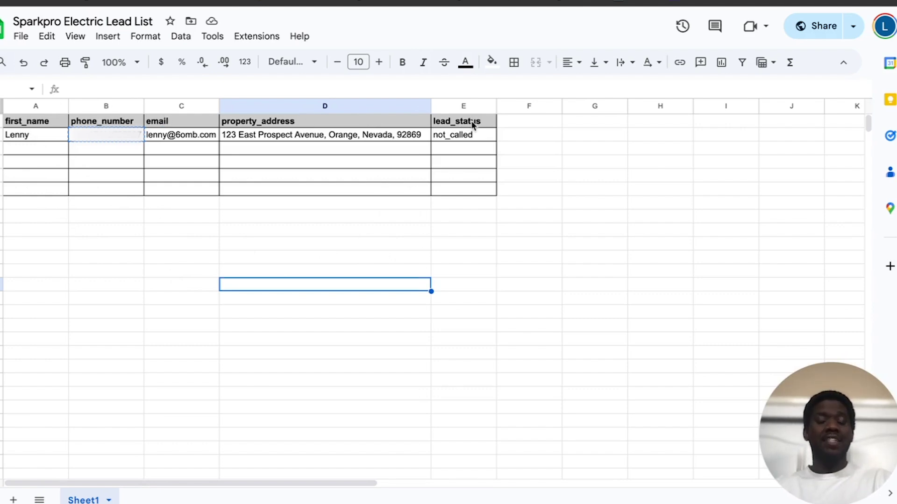
left_click(471, 134)
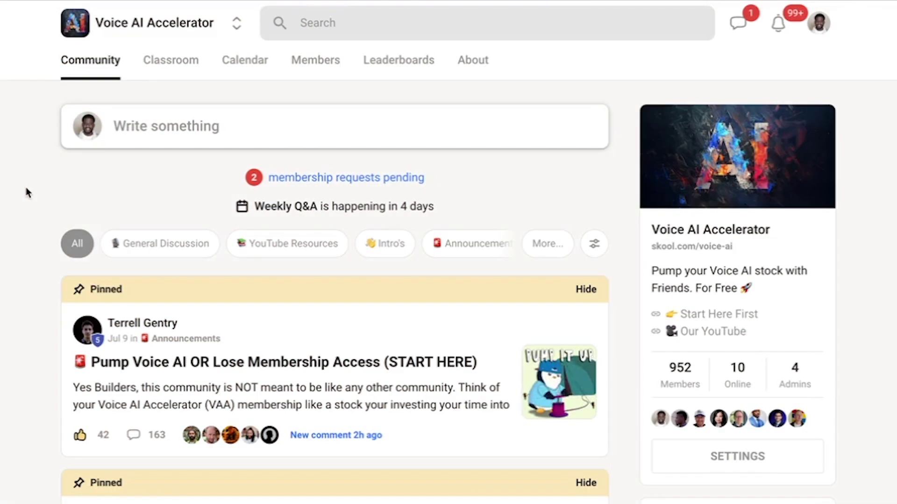
scroll(27, 193, "down", 2)
scroll(28, 192, "down", 5)
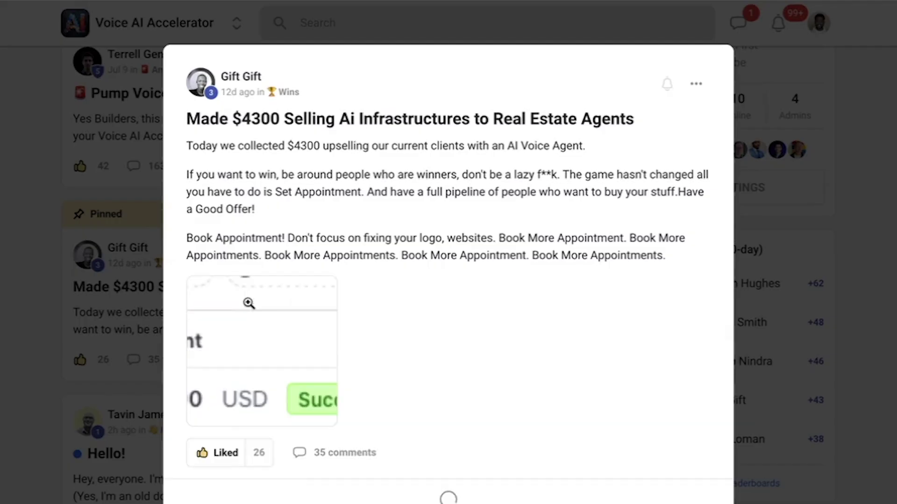
left_click(246, 304)
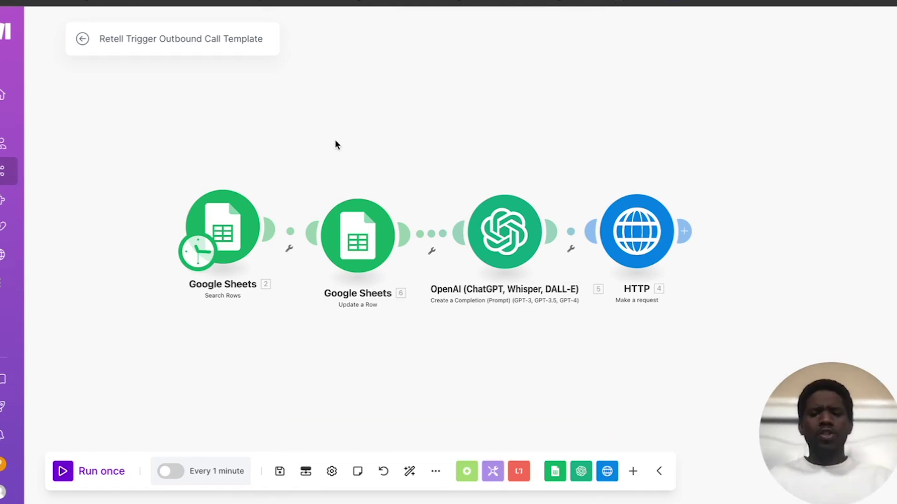
left_click(223, 228)
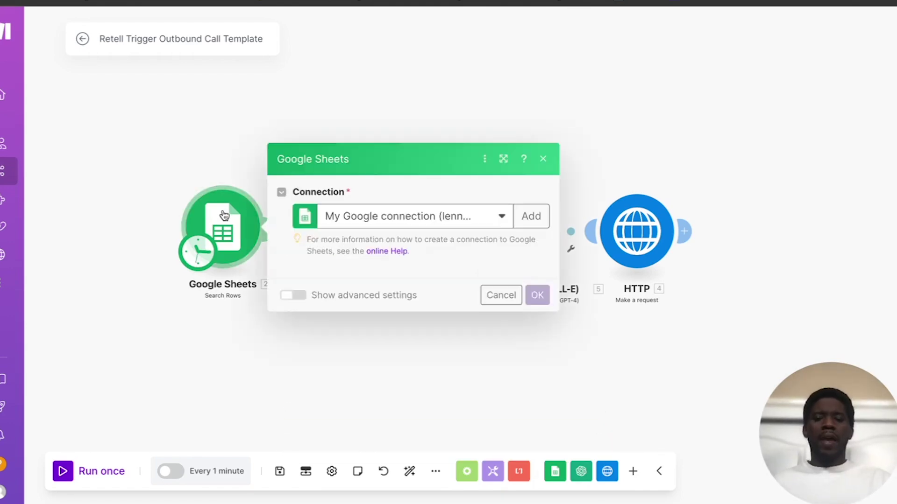
scroll(427, 254, "down", 6)
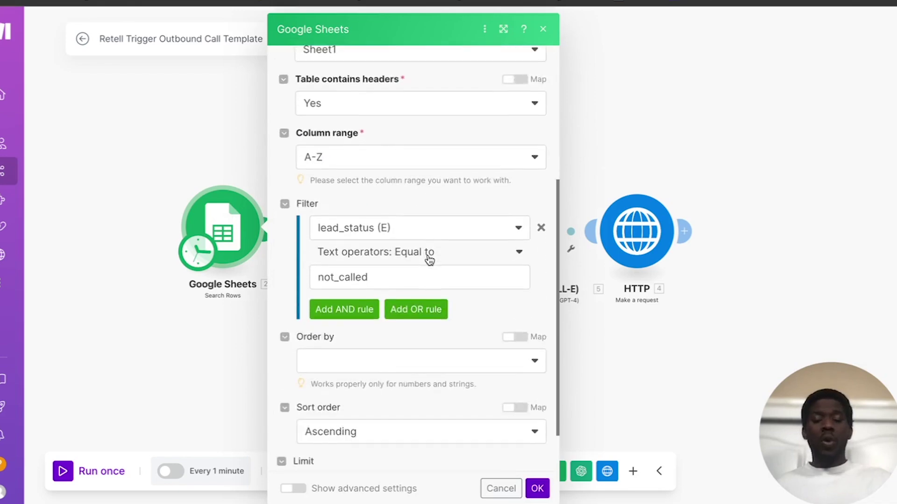
scroll(430, 260, "down", 1)
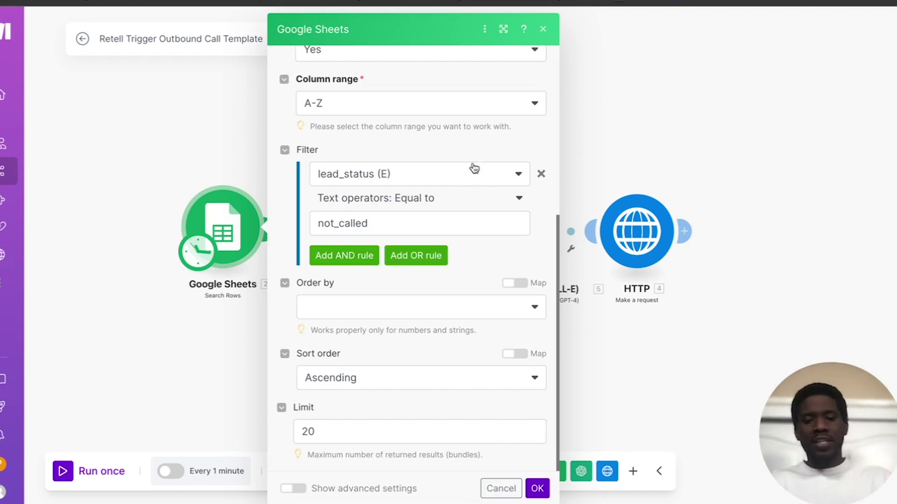
left_click(585, 81)
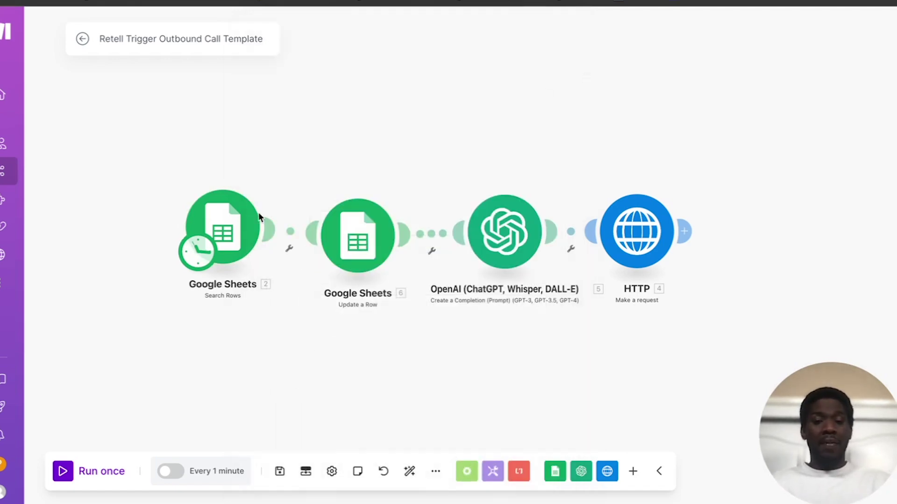
left_click(235, 229)
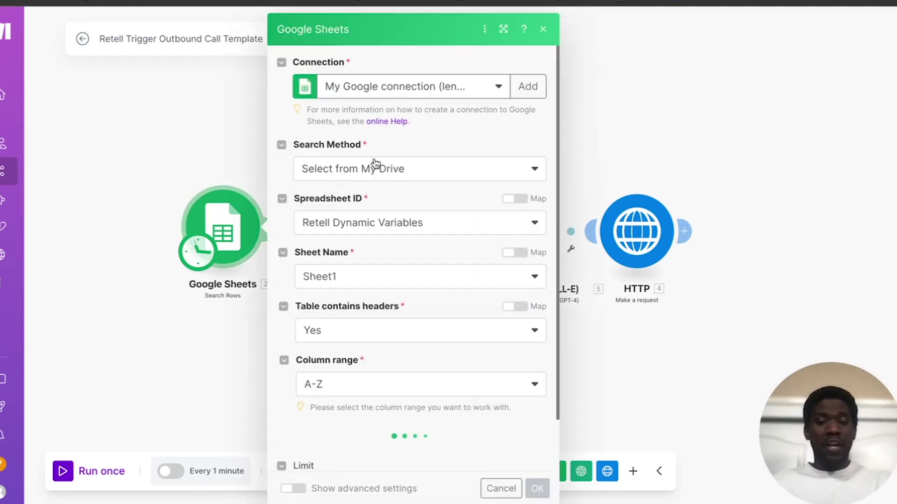
left_click(673, 80)
left_click(359, 254)
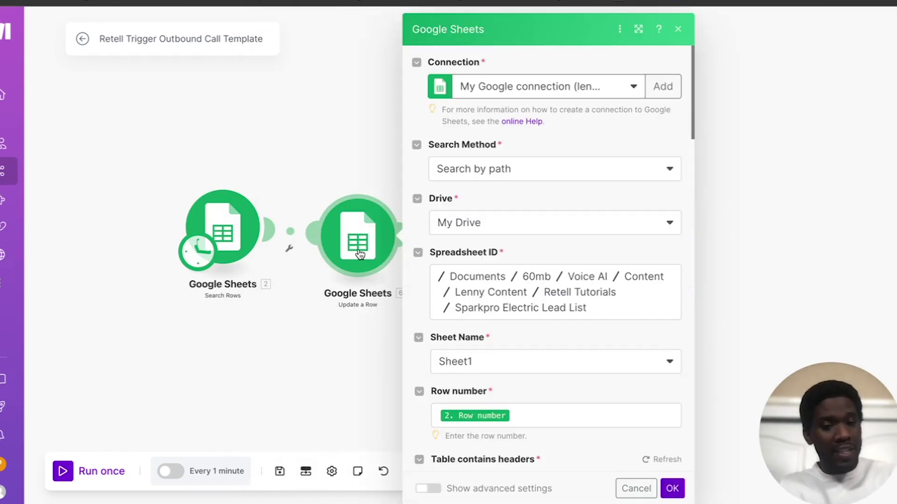
scroll(530, 224, "down", 10)
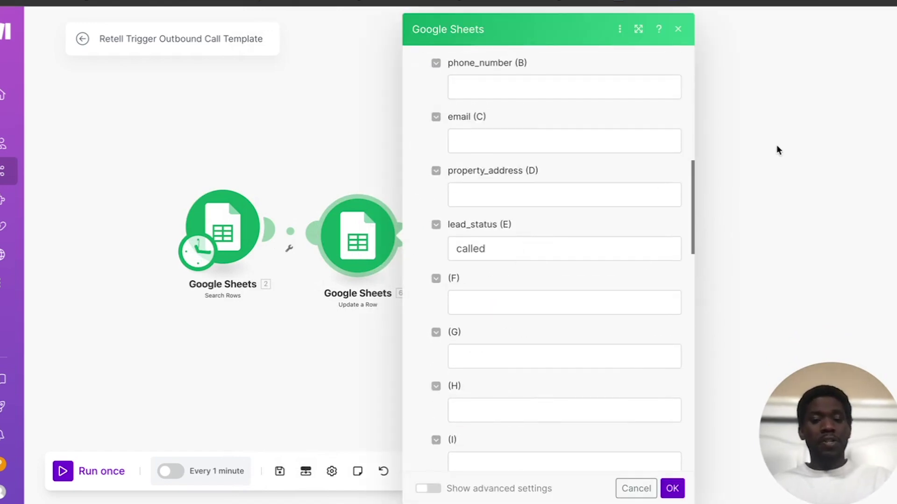
left_click(174, 376)
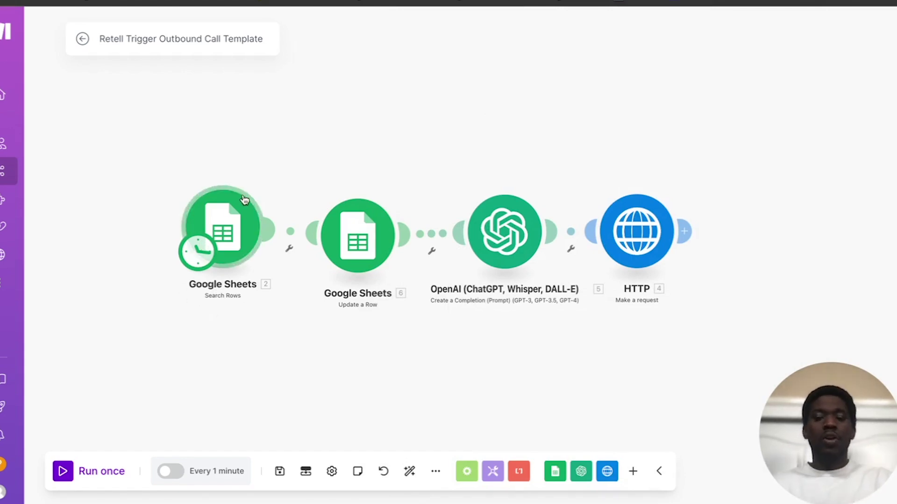
left_click_drag(238, 209, 231, 228)
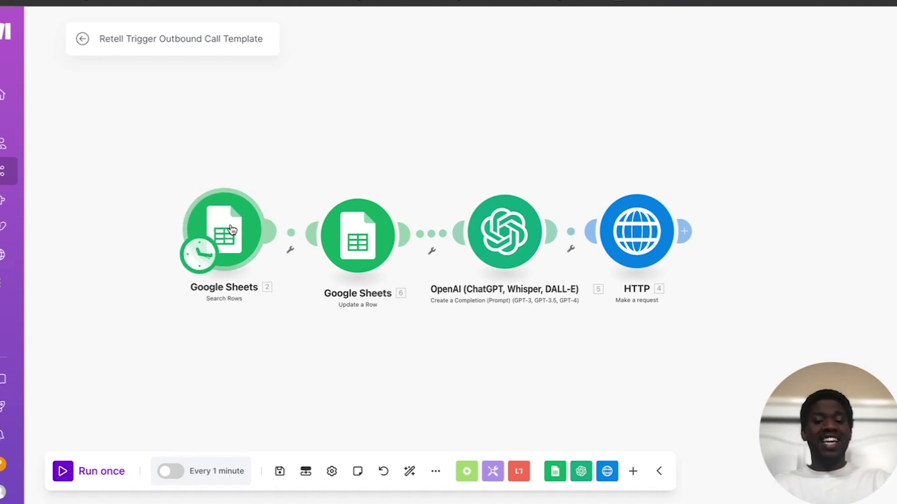
left_click(357, 236)
scroll(545, 253, "down", 9)
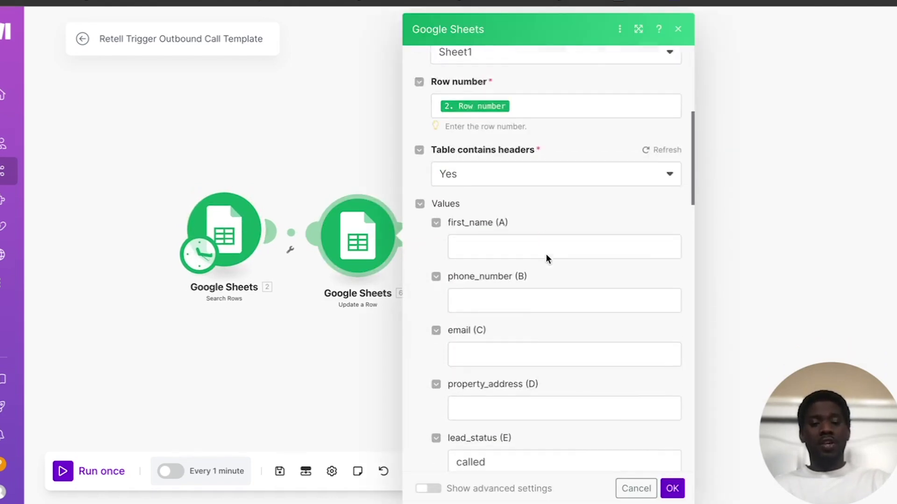
scroll(538, 253, "down", 1)
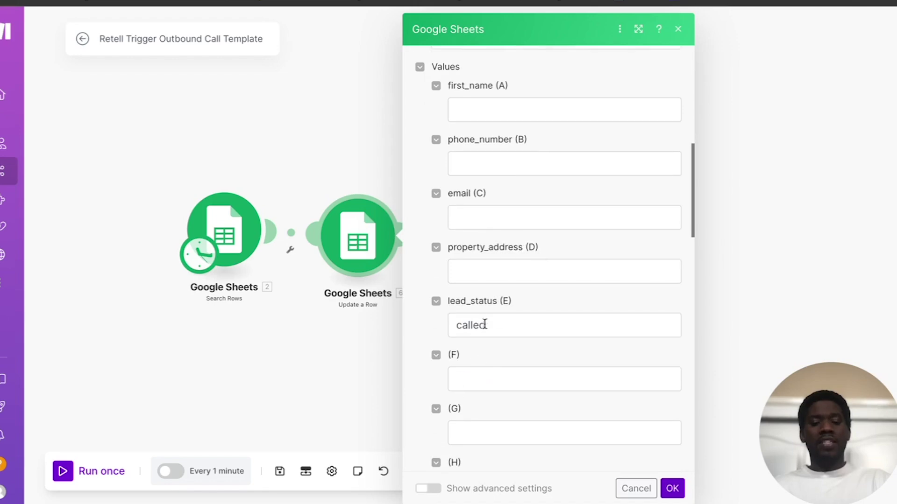
left_click(282, 354)
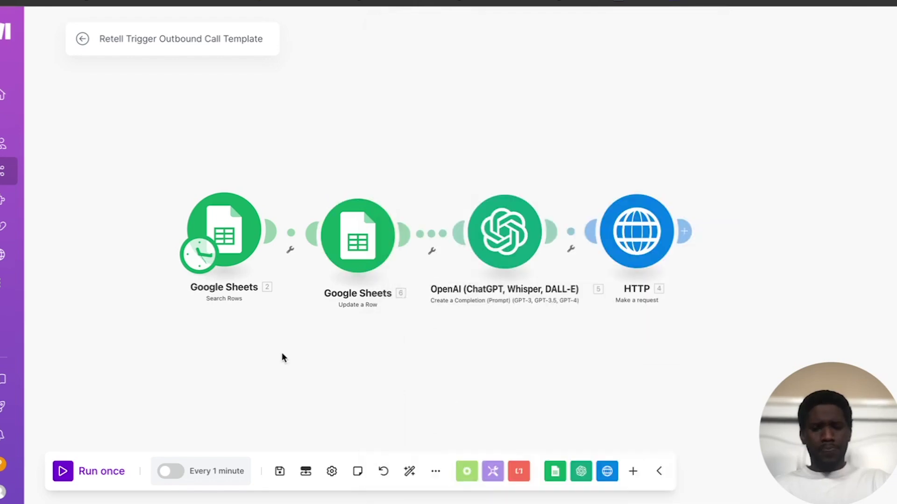
left_click(502, 243)
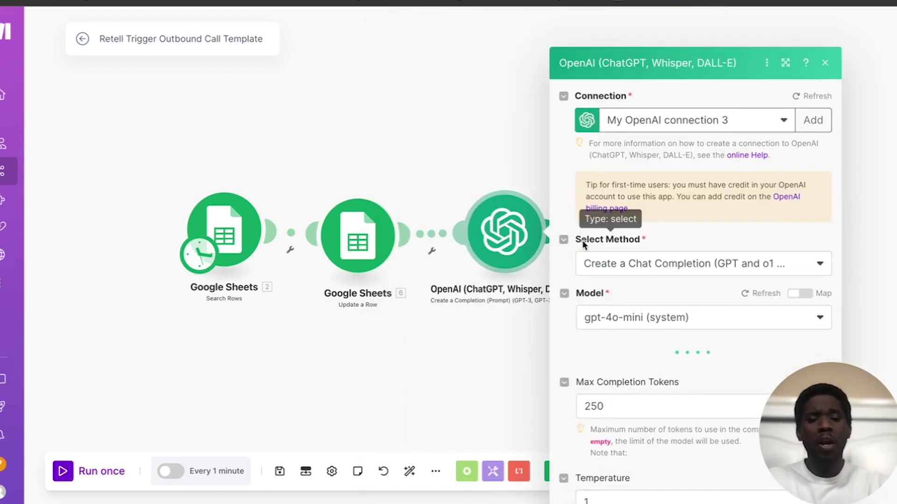
scroll(633, 311, "down", 3)
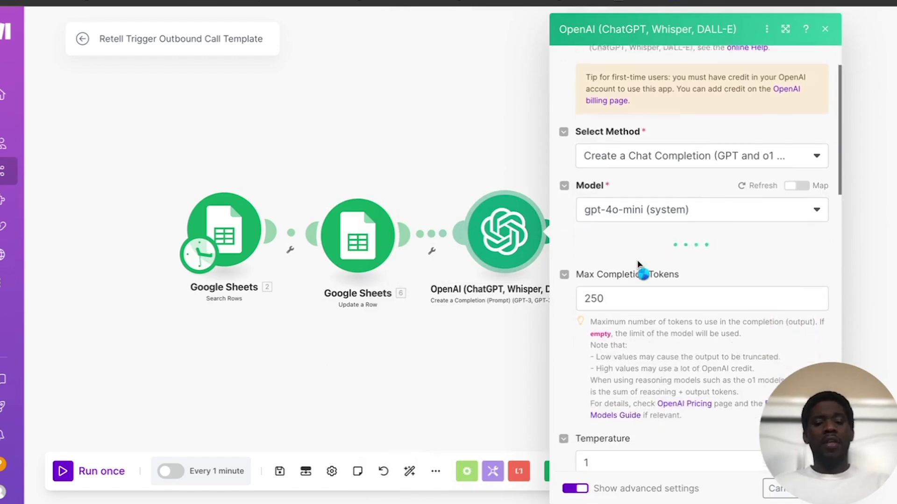
scroll(637, 263, "down", 5)
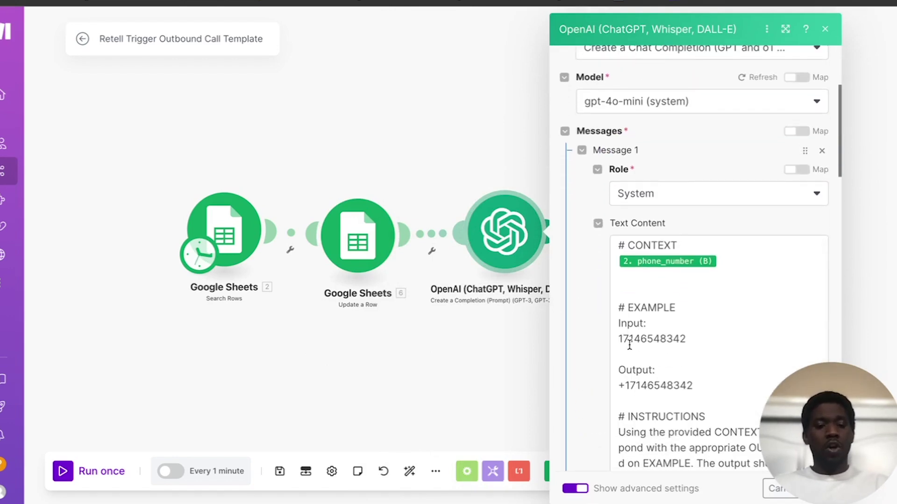
left_click_drag(620, 342, 685, 341)
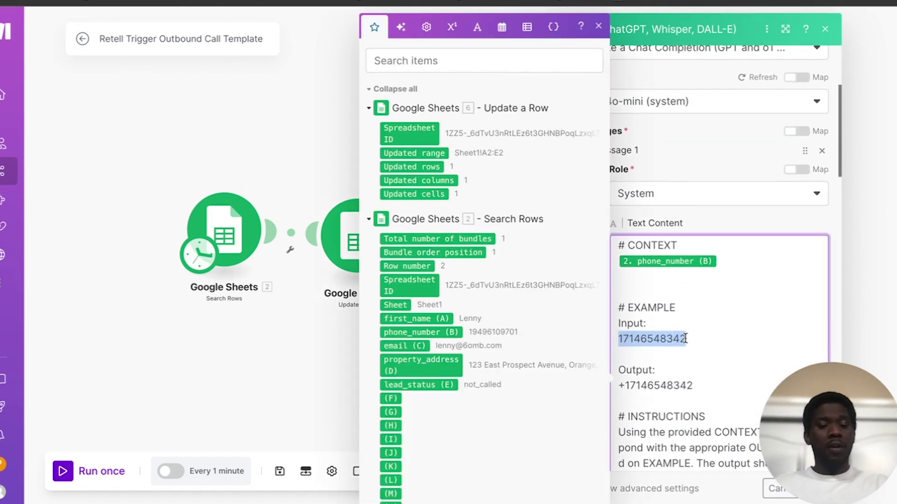
left_click(696, 340)
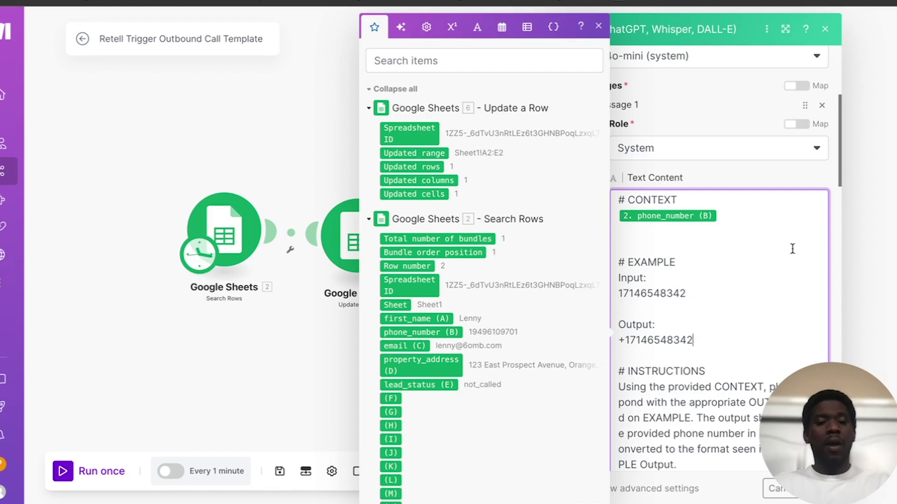
left_click(859, 207)
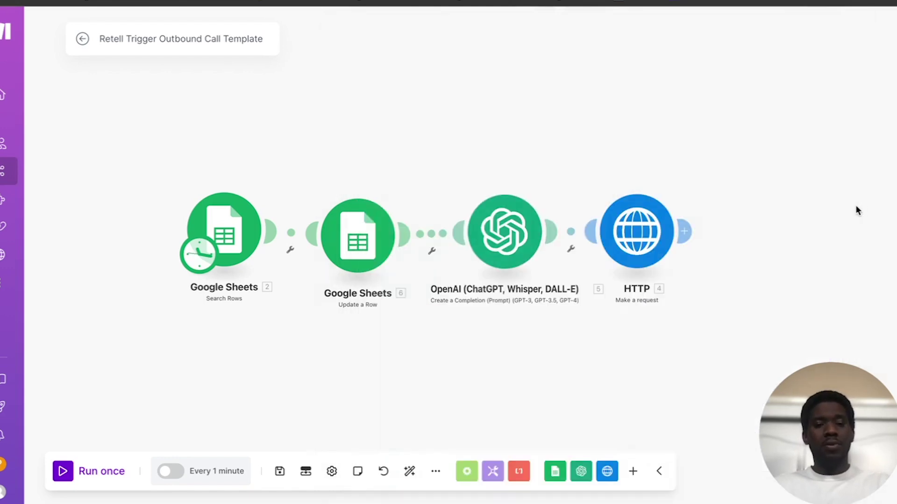
left_click(626, 235)
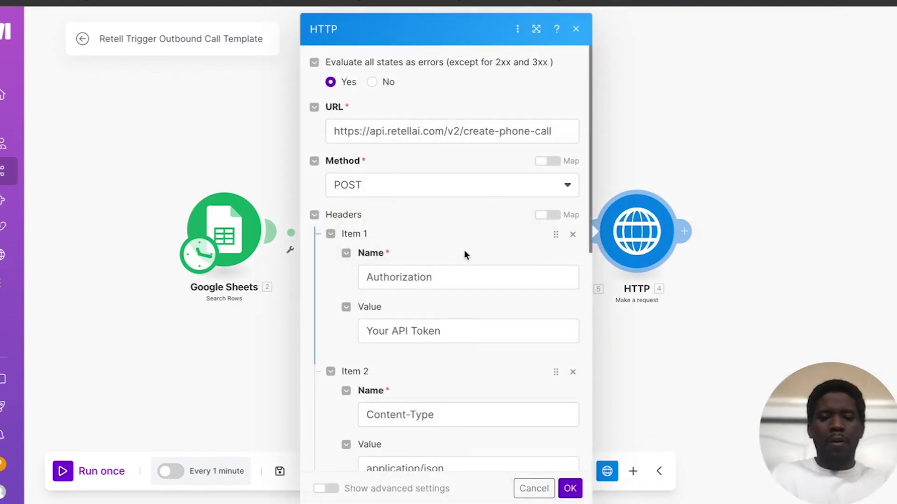
scroll(464, 251, "down", 1)
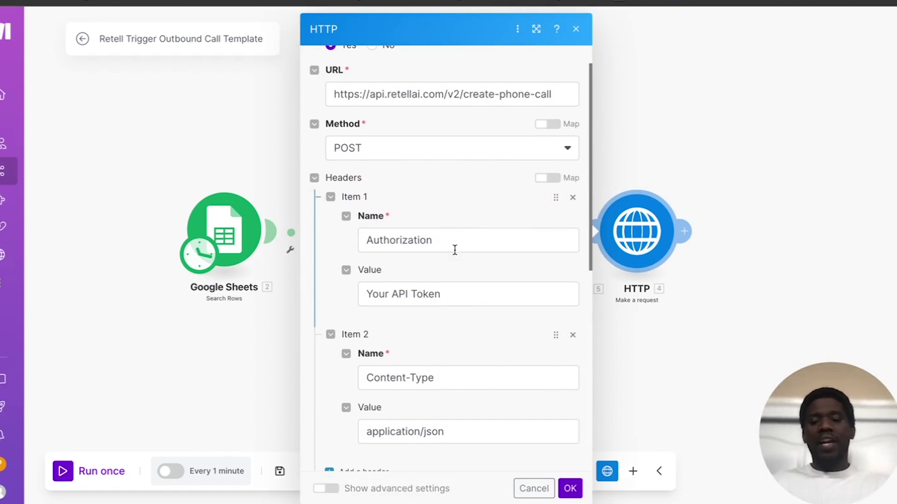
scroll(457, 266, "down", 2)
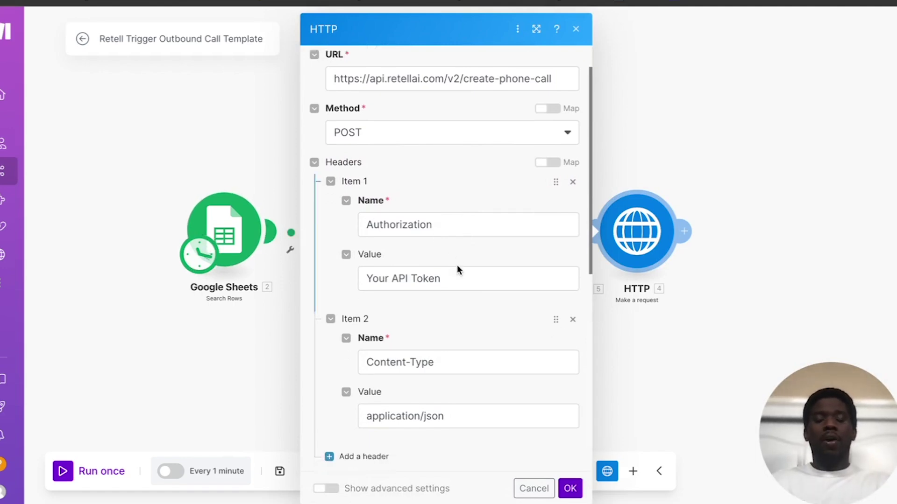
left_click(471, 235)
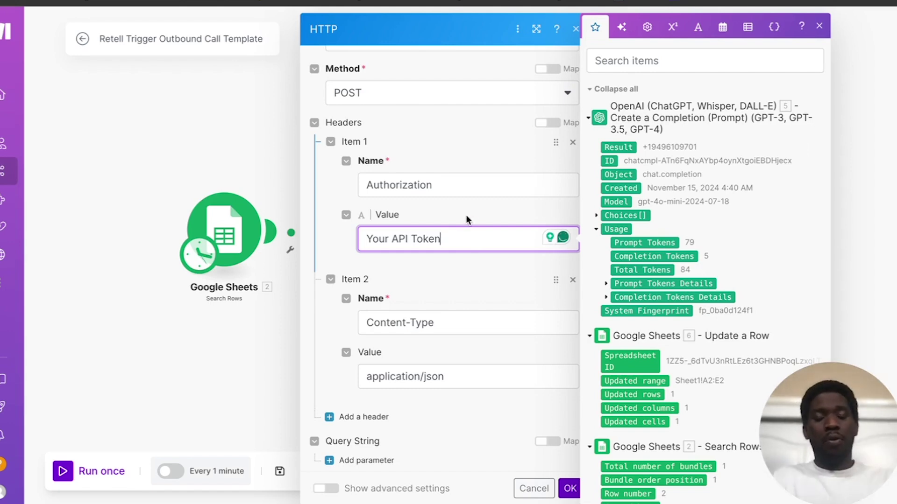
scroll(467, 216, "down", 3)
scroll(465, 130, "up", 2)
scroll(466, 129, "down", 10)
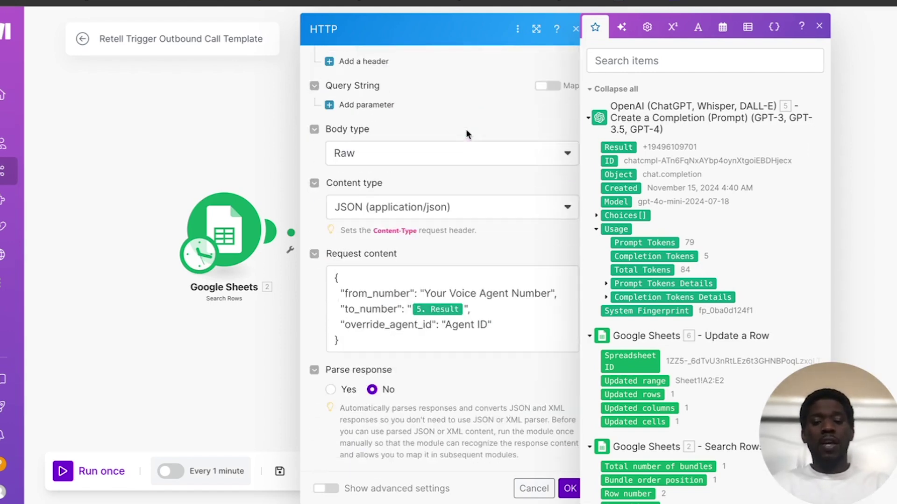
left_click(550, 295)
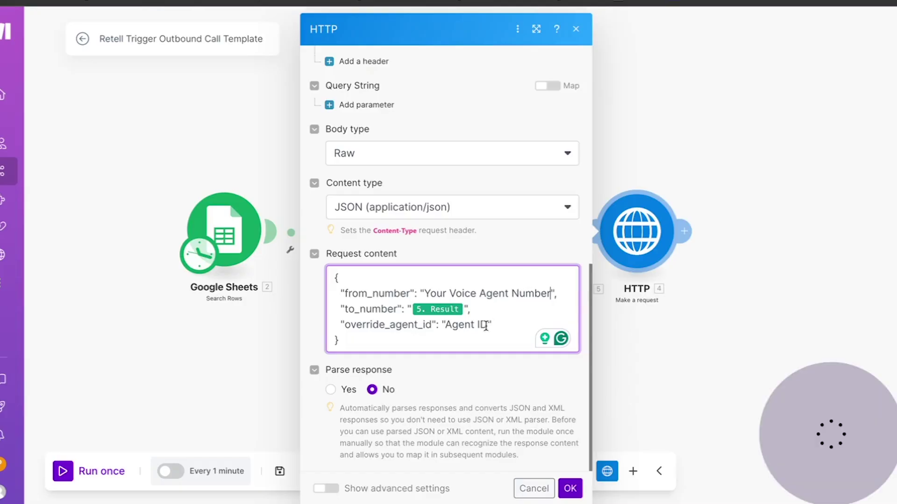
left_click(570, 488)
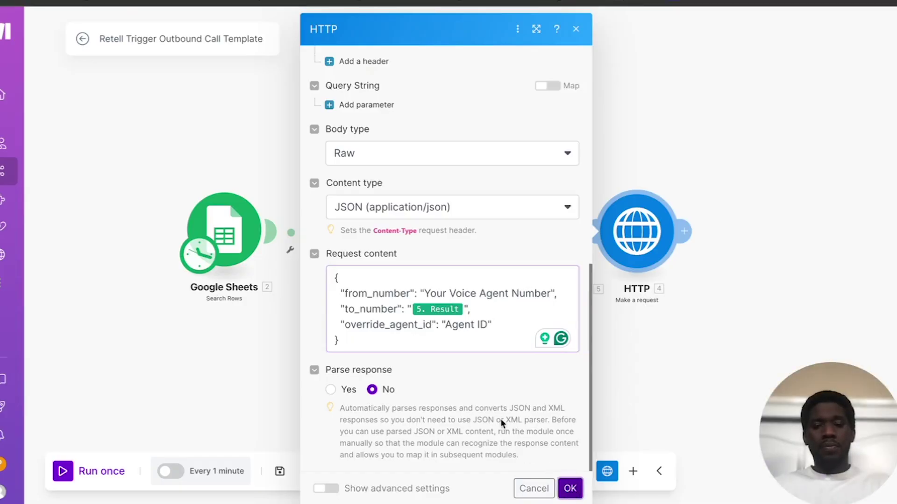